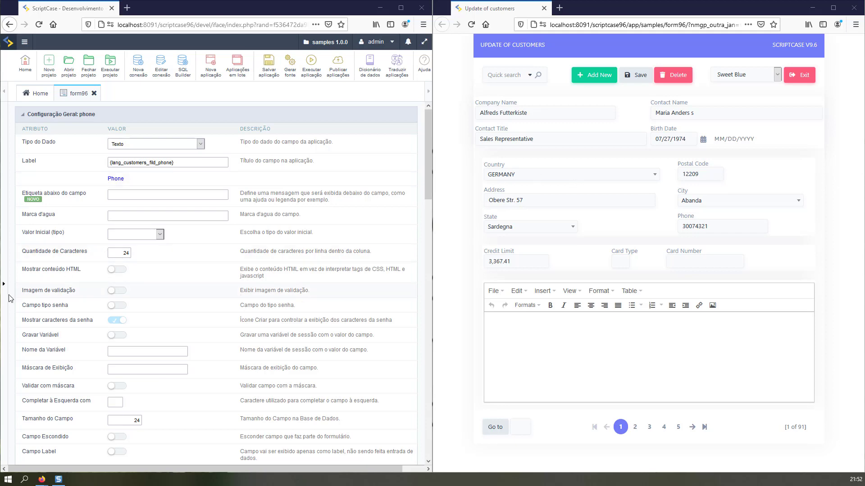
Step: Expand the form's settings tree, run the form, and review its format, general configuration and contactname field settings
{"action": "left_click", "coordinate": [4, 286]}
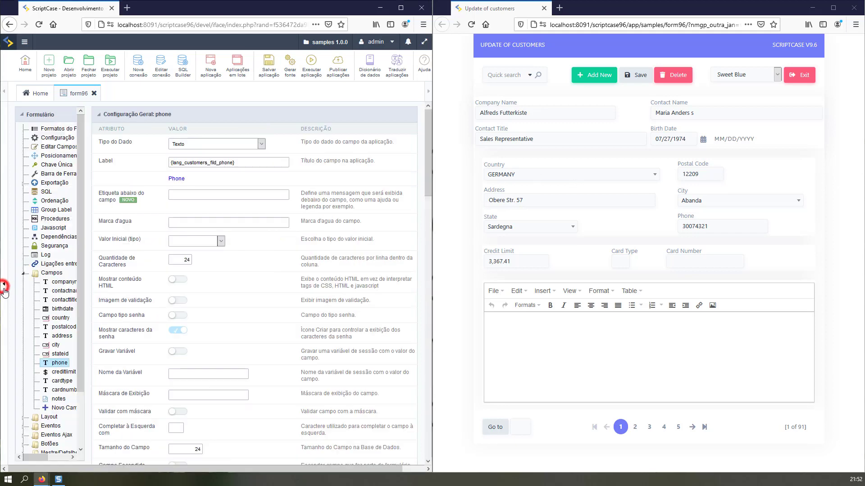
{"action": "left_click", "coordinate": [55, 130]}
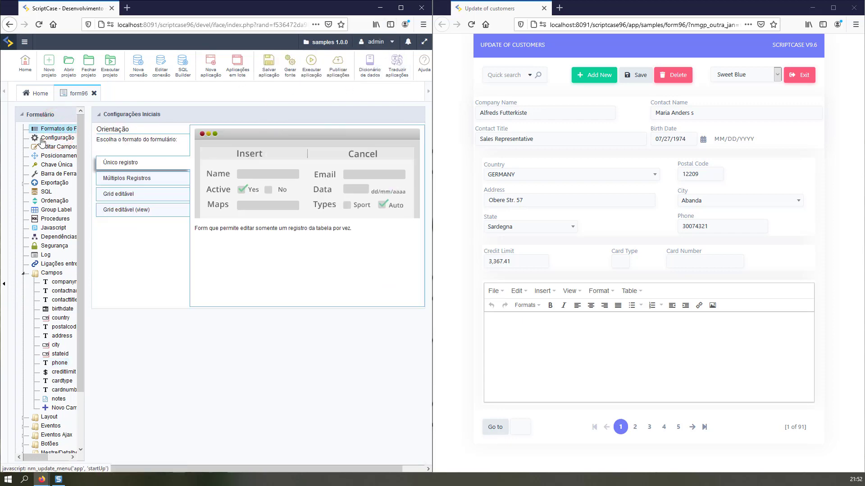
{"action": "left_click", "coordinate": [48, 140]}
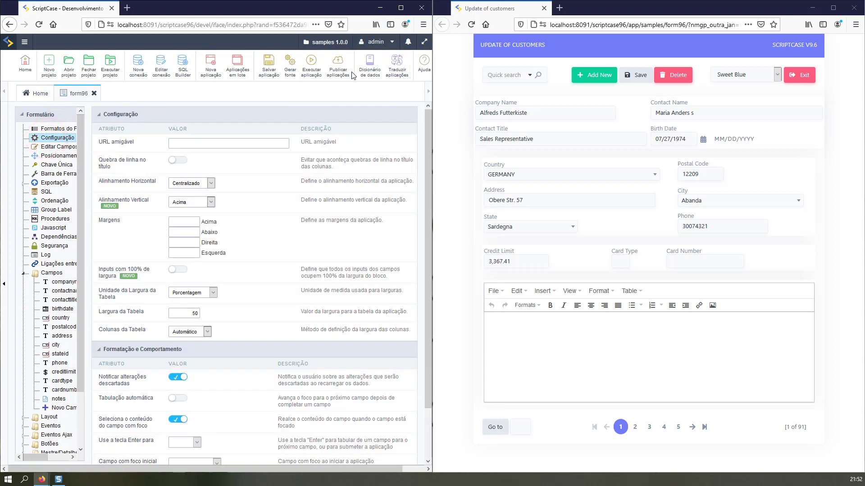
{"action": "left_click", "coordinate": [314, 62]}
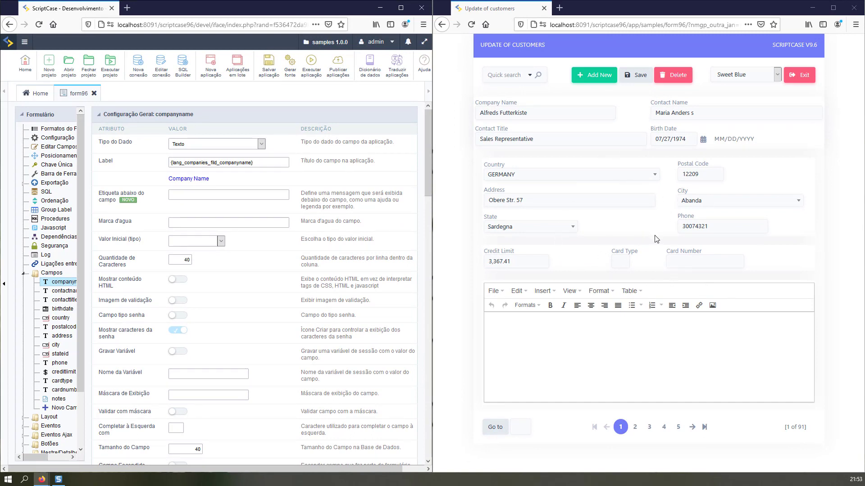
{"action": "left_click", "coordinate": [53, 293]}
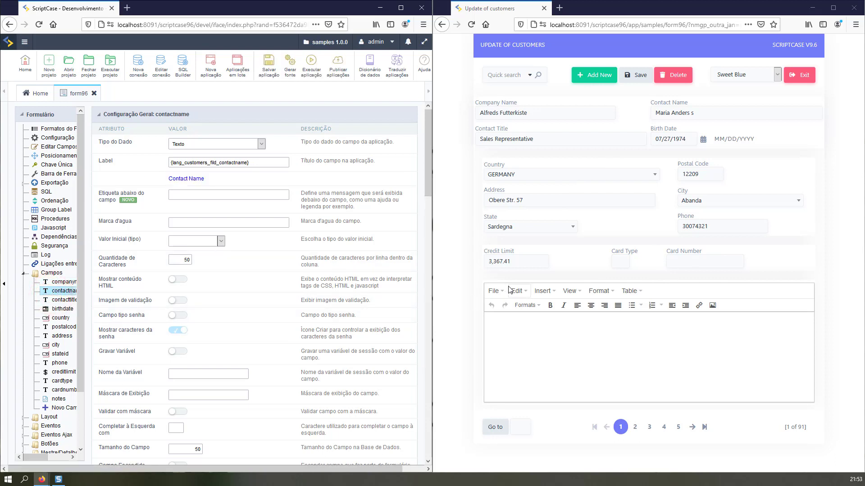
Step: Enable "Inputs com 100% de largura" in the form's general configuration
{"action": "left_click", "coordinate": [59, 138]}
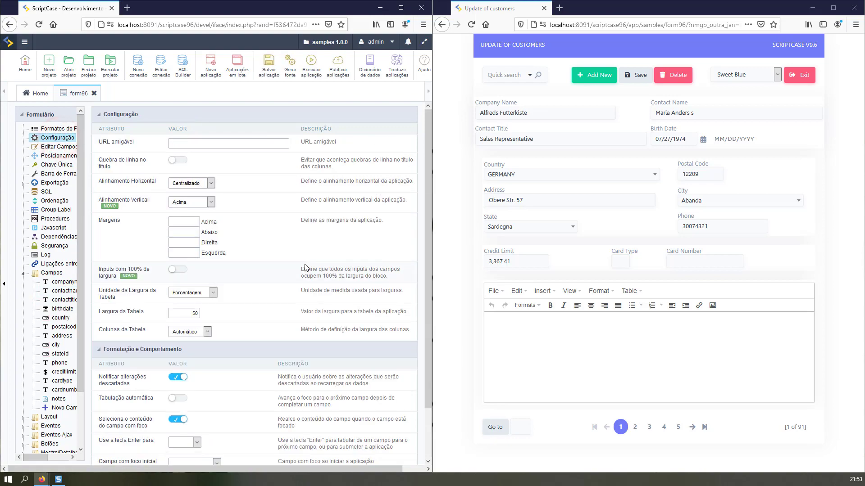
{"action": "left_click_drag", "start_coordinate": [108, 271], "coordinate": [153, 276]}
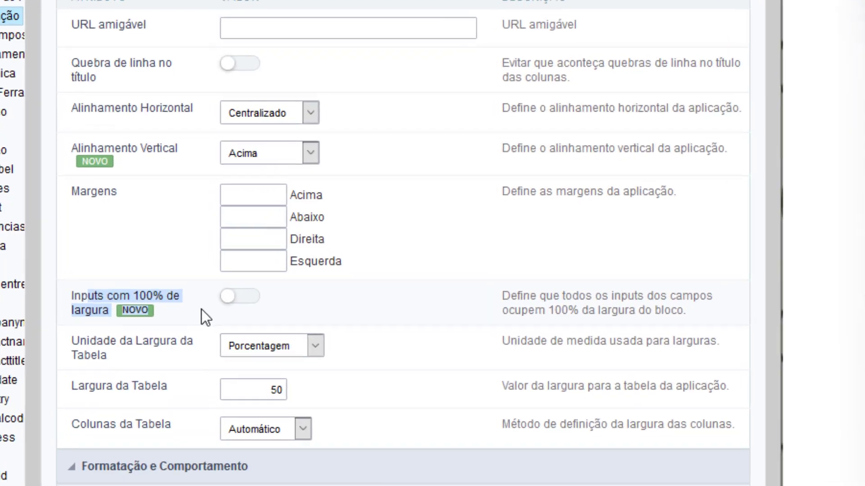
{"action": "left_click", "coordinate": [242, 299]}
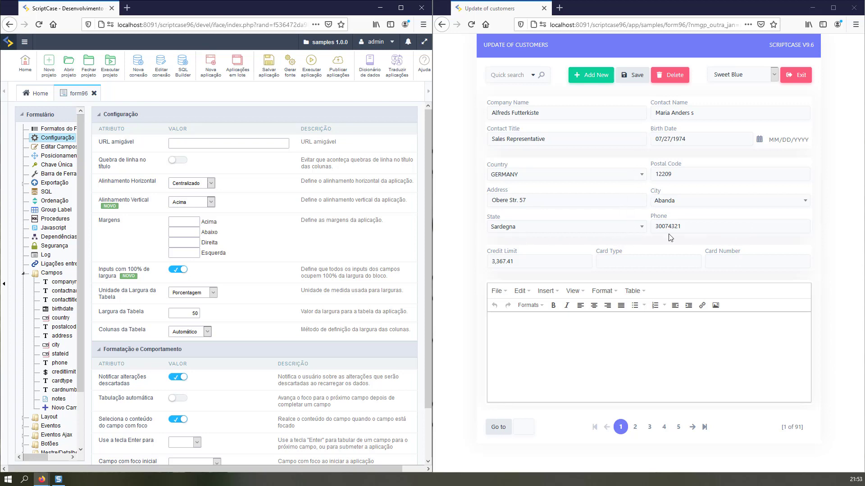
Step: Maximize the running form and examine the width of its text, dropdown and date fields, including the date format hint
{"action": "left_click", "coordinate": [833, 7]}
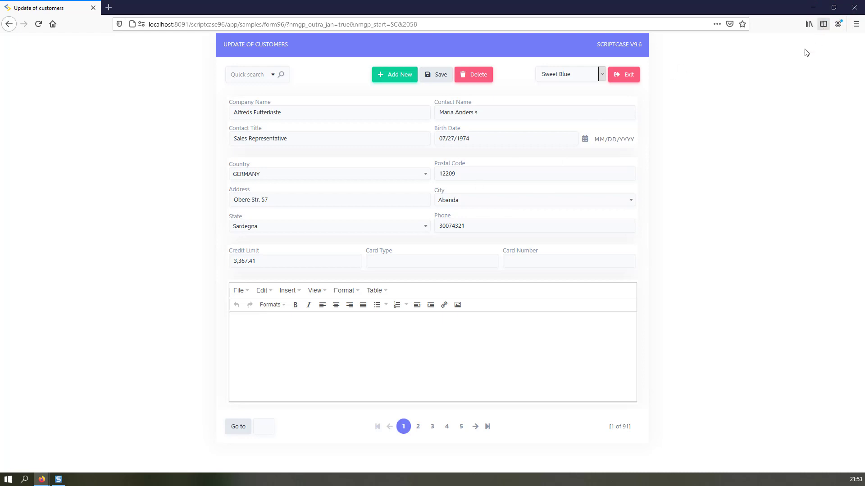
{"action": "left_click", "coordinate": [356, 113]}
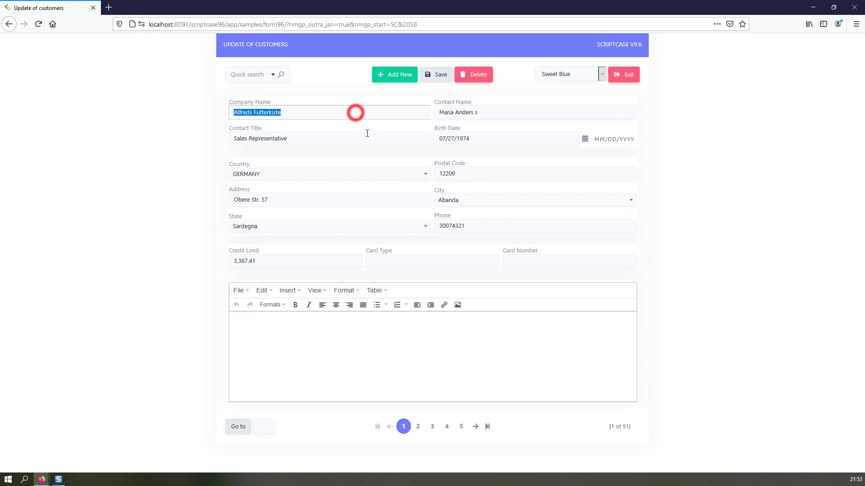
{"action": "left_click", "coordinate": [367, 139]}
{"action": "left_click", "coordinate": [368, 176]}
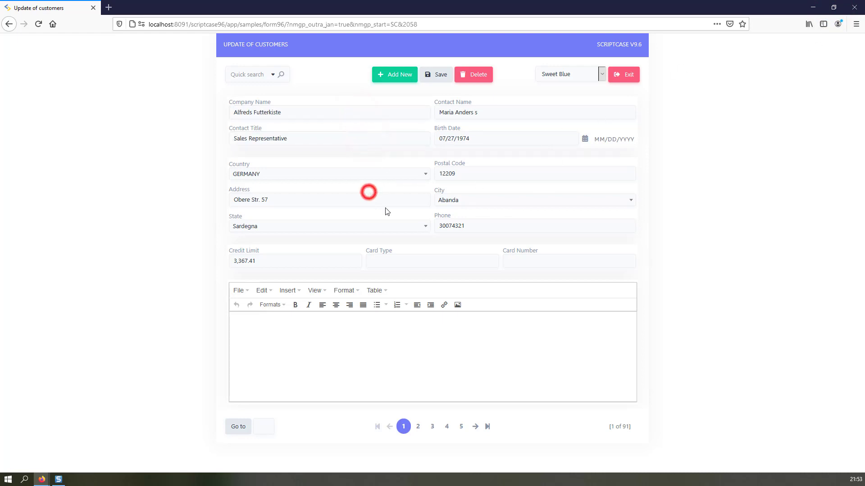
{"action": "left_click", "coordinate": [411, 175]}
{"action": "left_click", "coordinate": [496, 206]}
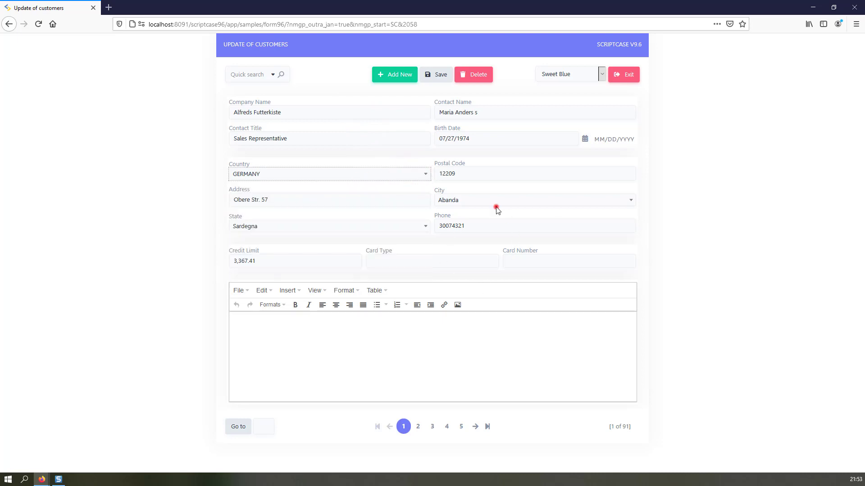
{"action": "left_click", "coordinate": [494, 200]}
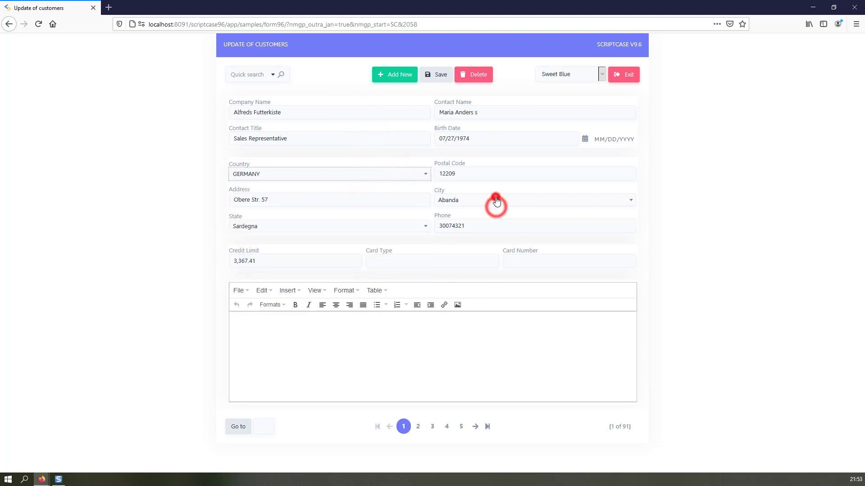
{"action": "left_click", "coordinate": [486, 163]}
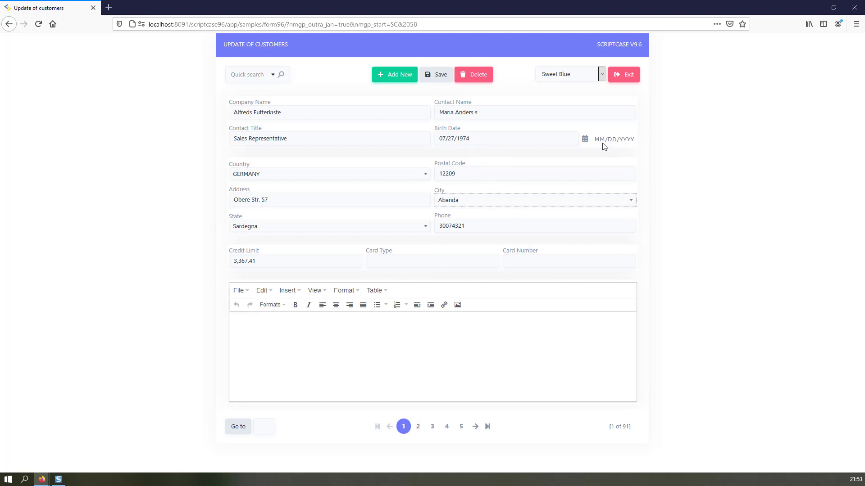
{"action": "left_click_drag", "start_coordinate": [592, 140], "coordinate": [636, 140]}
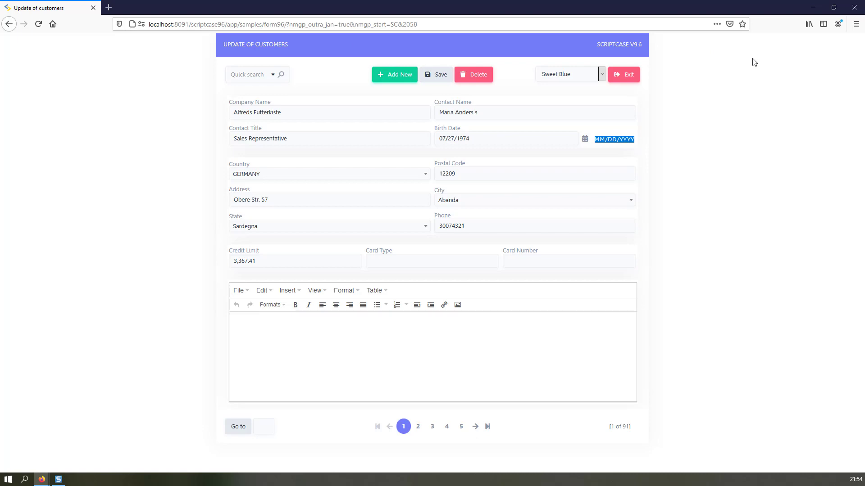
Step: Return to the maximized form configuration, check the horizontal alignment options, and set "Alinhamento Vertical" to Centralizado
{"action": "key", "text": "alt+Tab"}
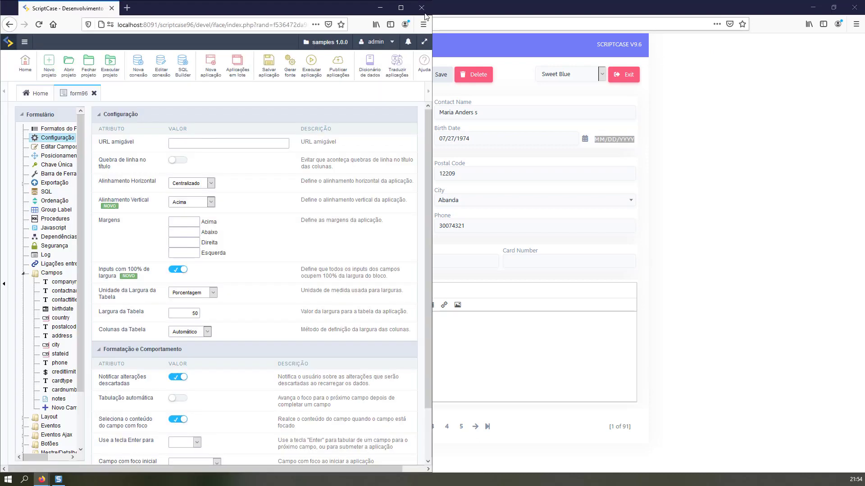
{"action": "double_click", "coordinate": [402, 8]}
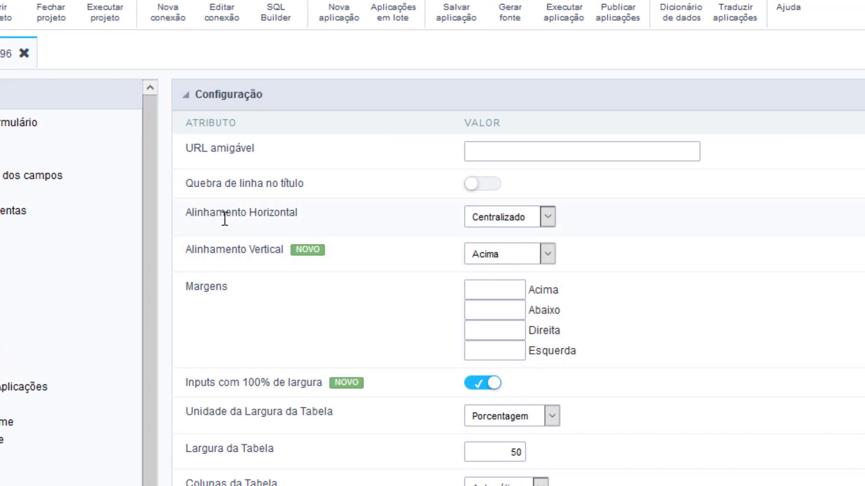
{"action": "left_click", "coordinate": [500, 217]}
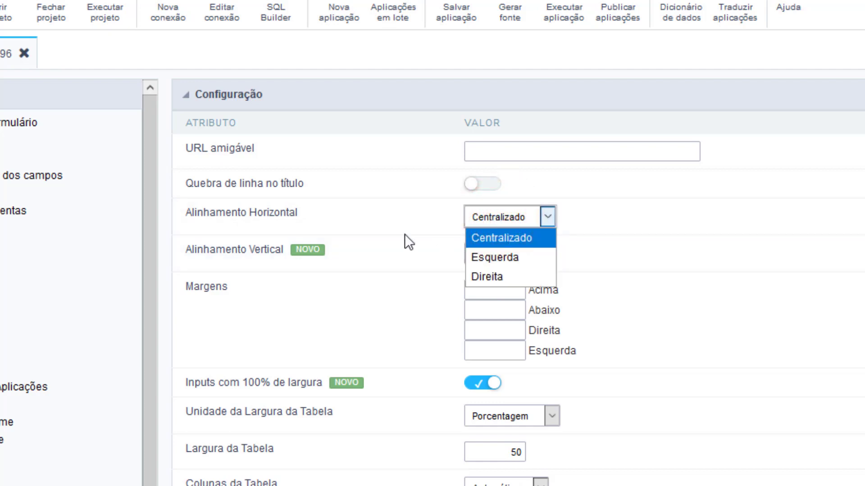
{"action": "left_click", "coordinate": [354, 244]}
{"action": "left_click", "coordinate": [516, 257]}
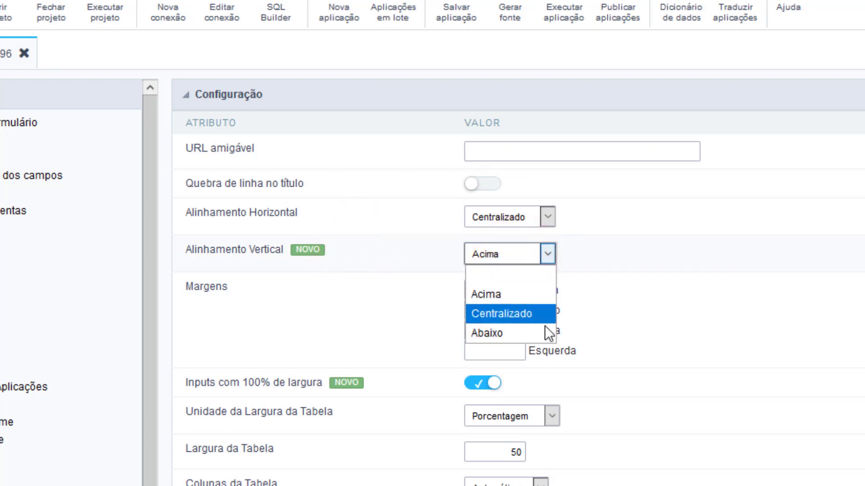
{"action": "left_click", "coordinate": [516, 312]}
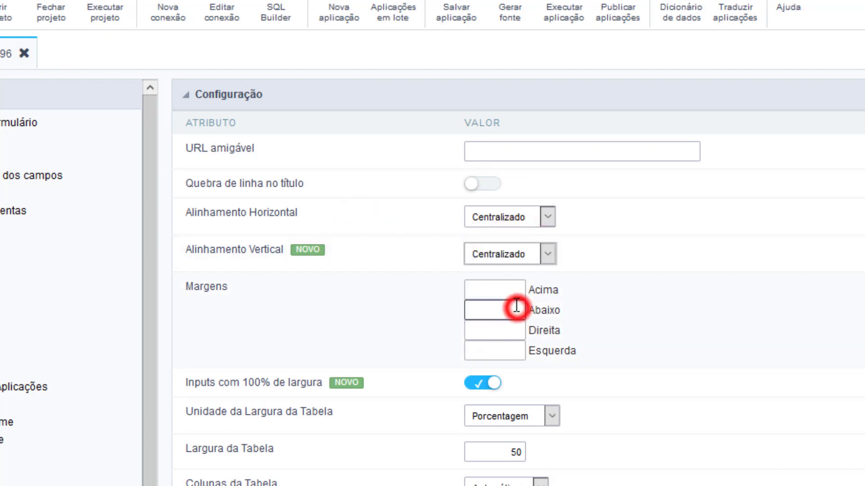
Step: Run the form and check its vertical alignment and the date format hint beside the birth date field
{"action": "left_click", "coordinate": [565, 12]}
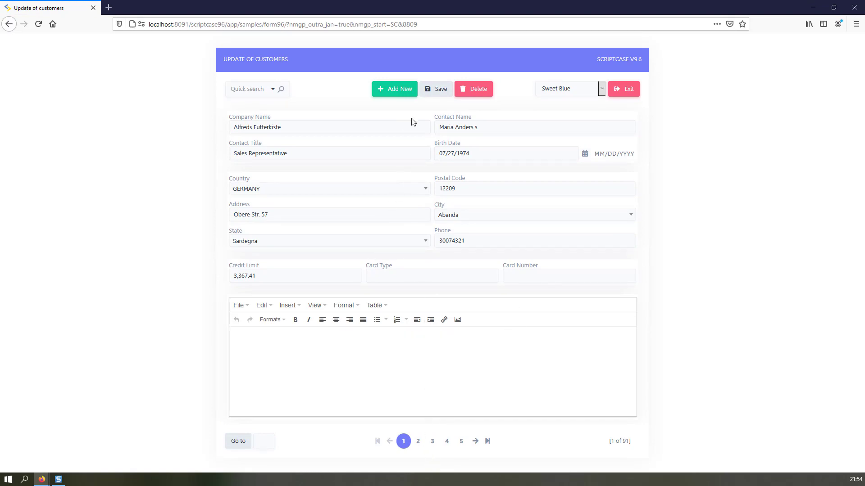
{"action": "key", "text": "ctrl+w"}
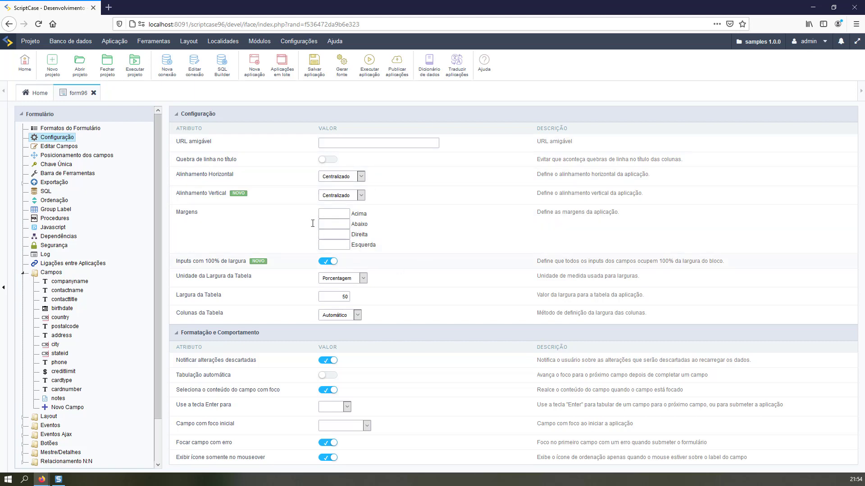
{"action": "key", "text": "alt+Tab"}
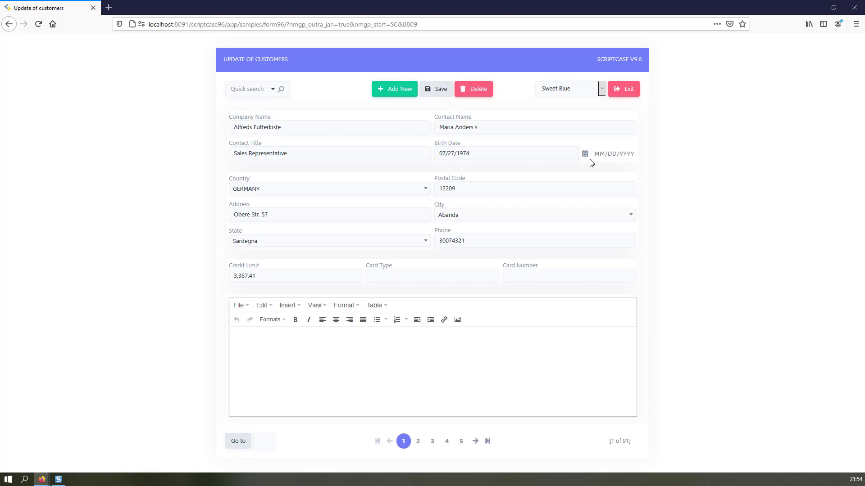
{"action": "key", "text": "ctrl+w"}
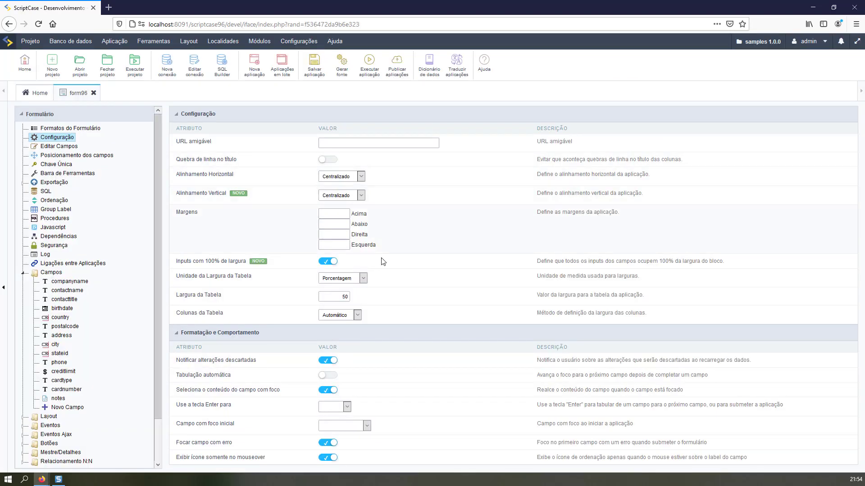
Step: Set the birthdate field's "Posição de exibição da data" to Marca d'agua
{"action": "left_click", "coordinate": [61, 309]}
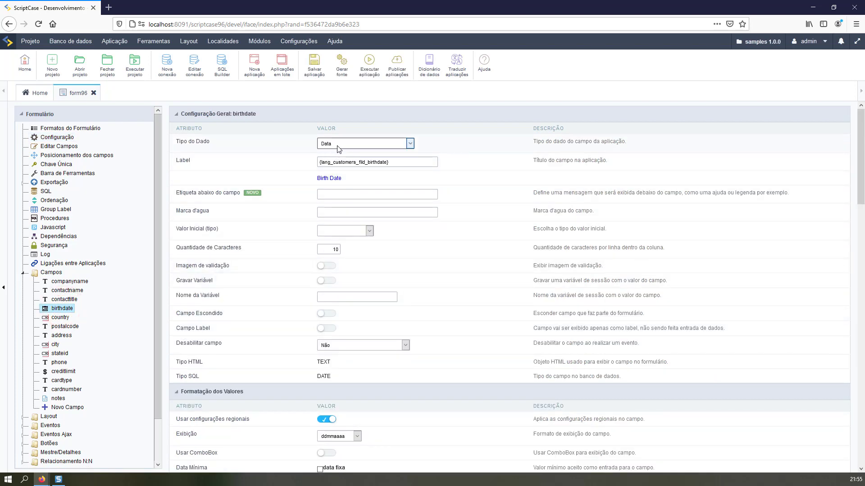
{"action": "scroll", "coordinate": [388, 318], "scroll_direction": "down", "scroll_amount": 6}
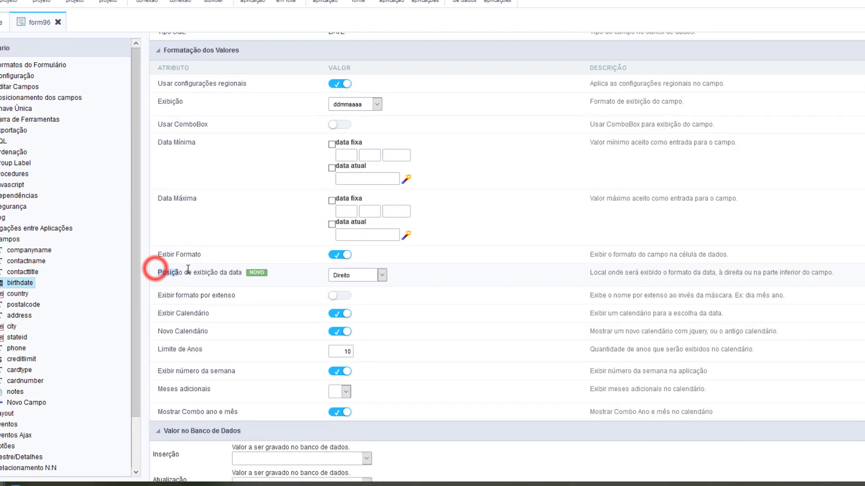
{"action": "left_click_drag", "start_coordinate": [176, 300], "coordinate": [247, 303]}
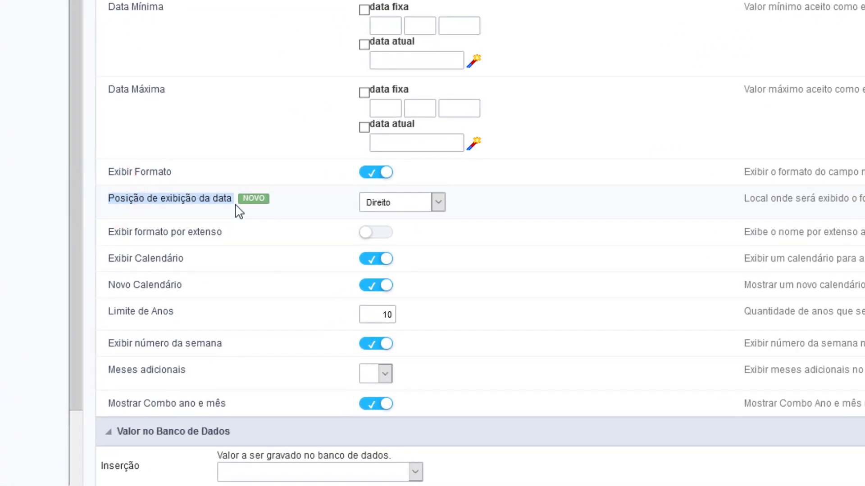
{"action": "left_click", "coordinate": [412, 203]}
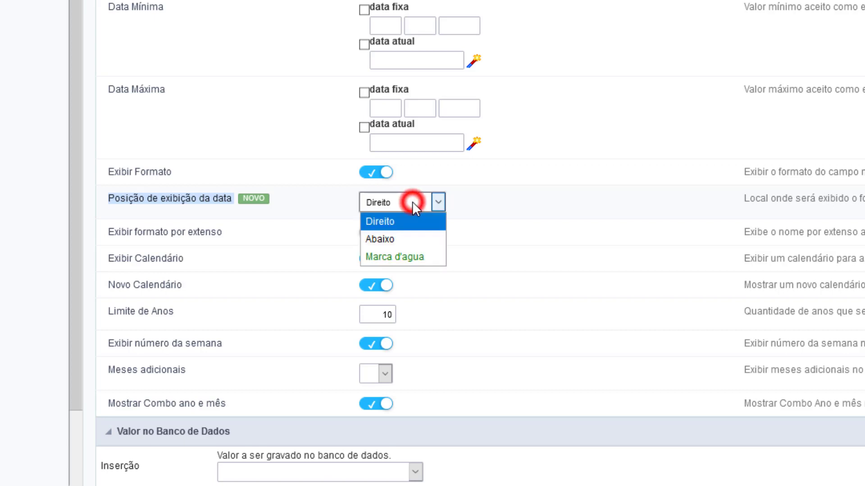
{"action": "left_click", "coordinate": [423, 258]}
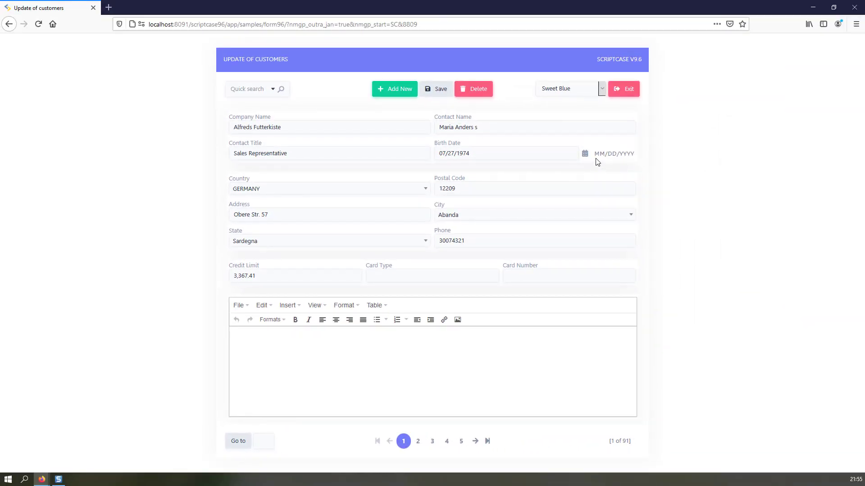
Step: Reload the running form and start a new record to check the birth date field's watermark format
{"action": "key", "text": "F5"}
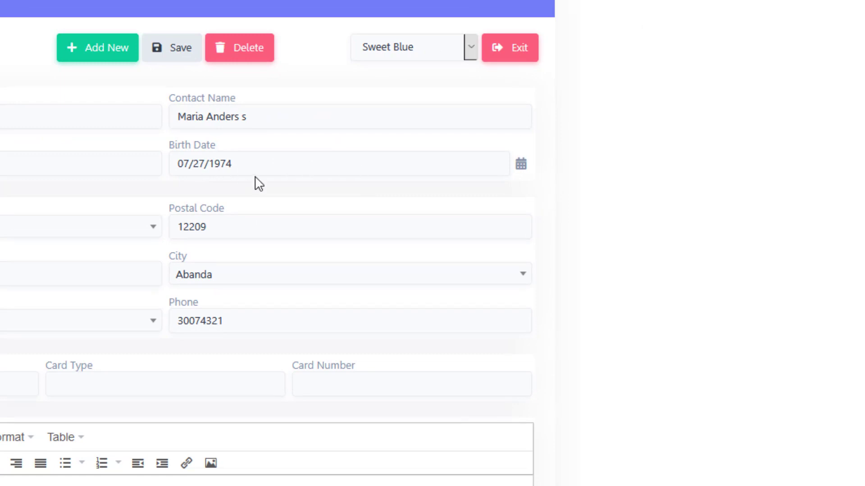
{"action": "left_click", "coordinate": [97, 52]}
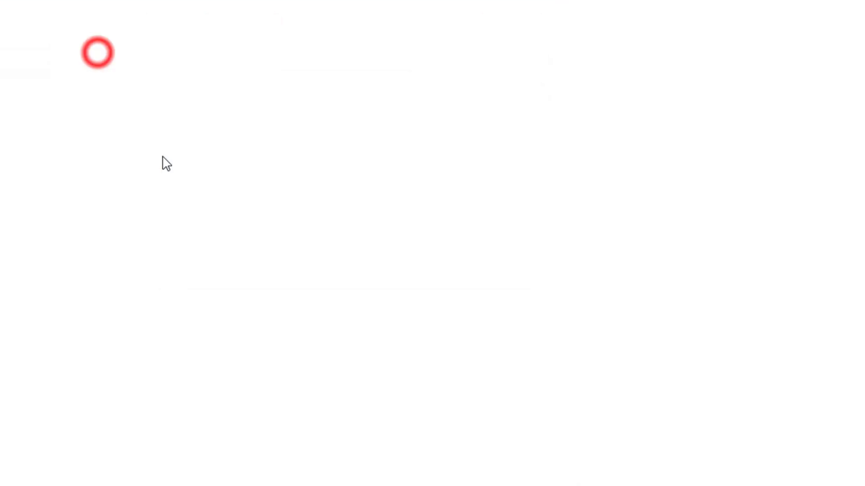
{"action": "left_click", "coordinate": [241, 177]}
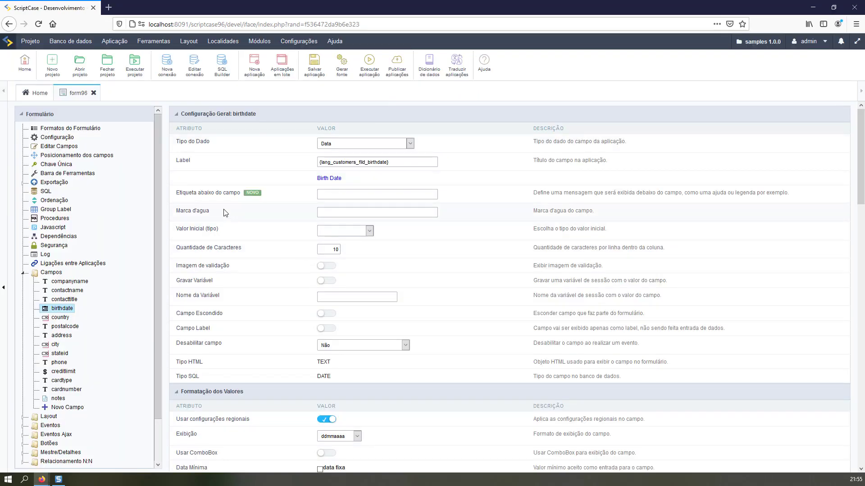
Step: Examine the birthdate field's "Etiqueta abaixo do campo" setting and the "Tipo do Help" options in its help configuration
{"action": "left_click_drag", "start_coordinate": [182, 192], "coordinate": [237, 197]}
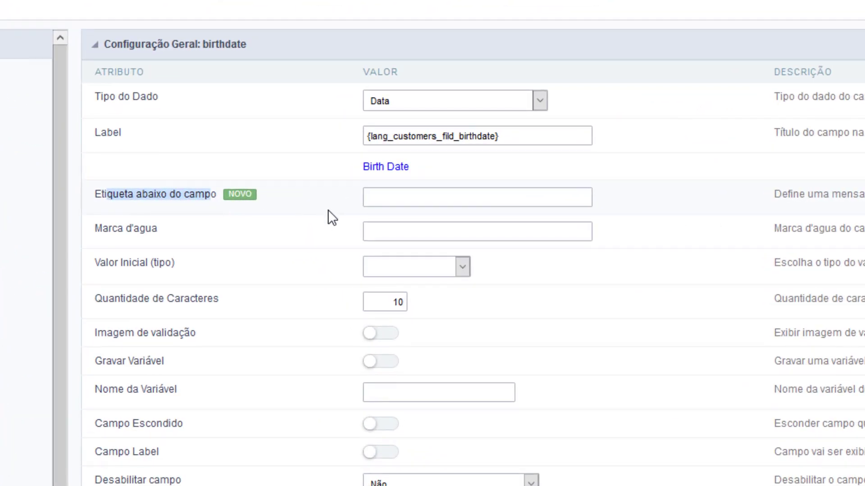
{"action": "scroll", "coordinate": [405, 284], "scroll_direction": "down", "scroll_amount": 2}
{"action": "scroll", "coordinate": [411, 293], "scroll_direction": "down", "scroll_amount": 20}
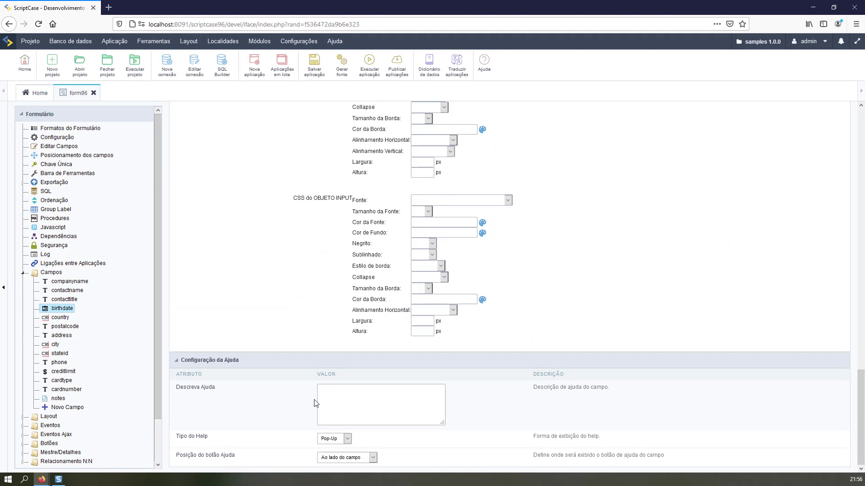
{"action": "left_click", "coordinate": [346, 439]}
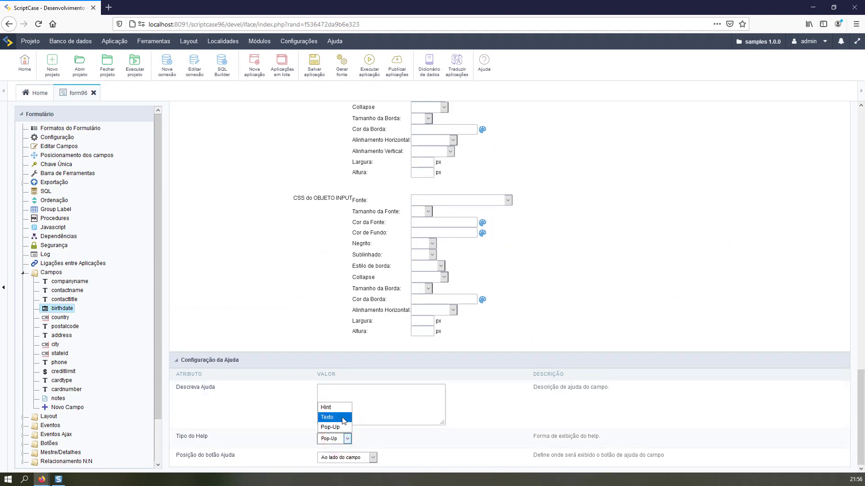
{"action": "left_click", "coordinate": [518, 414]}
{"action": "scroll", "coordinate": [511, 409], "scroll_direction": "up", "scroll_amount": 20}
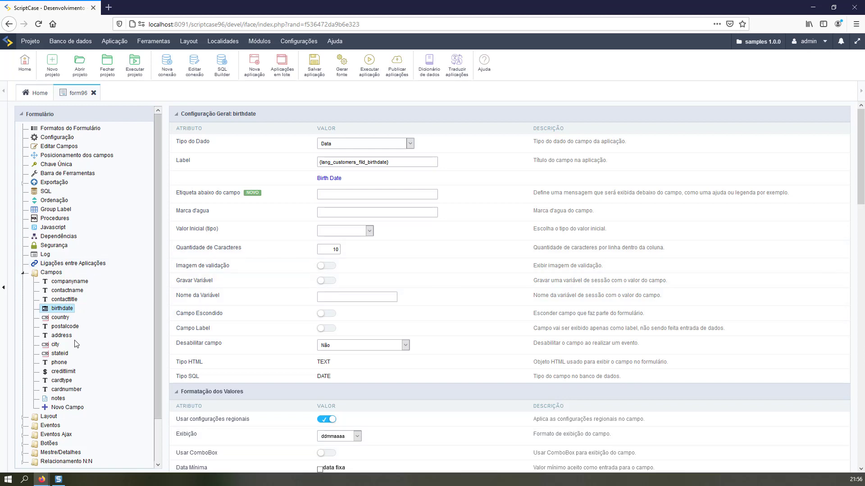
Step: Set the phone field's "Etiqueta abaixo do campo" to "(+xx) xx xxxx-xxxx"
{"action": "left_click", "coordinate": [59, 362]}
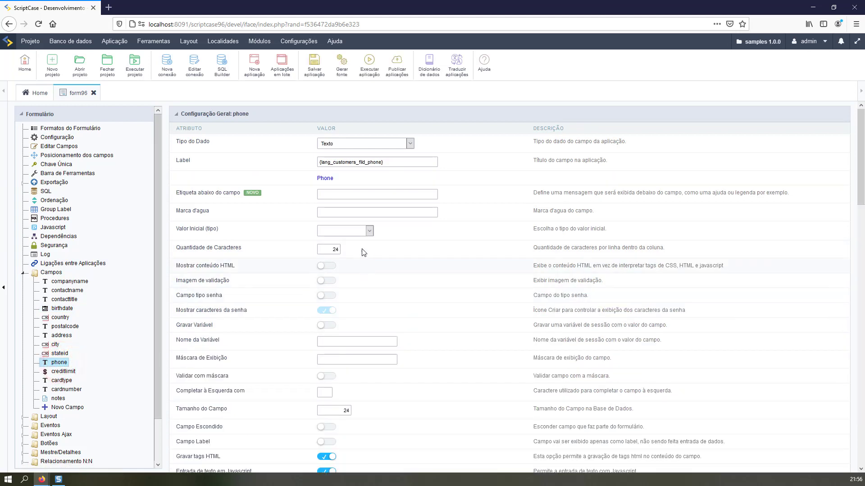
{"action": "left_click", "coordinate": [378, 194]}
{"action": "type", "text": "(+xx) xx xxxx-xxxx"}
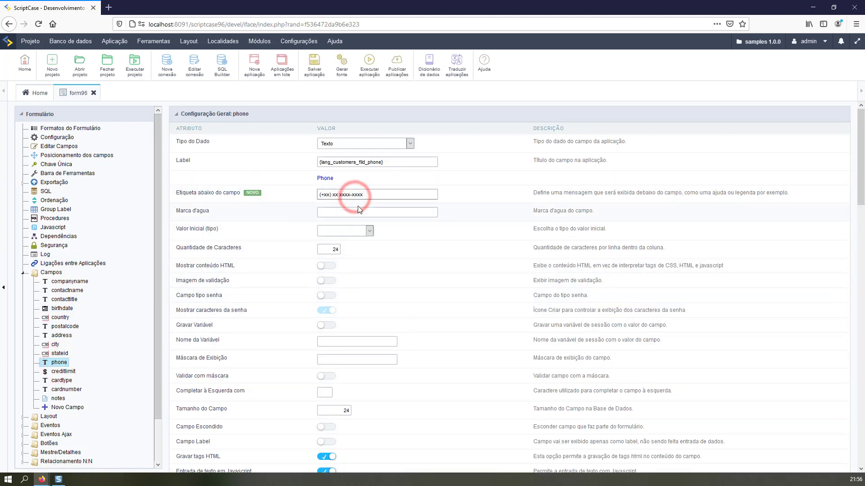
Step: Run the form and check the format label below the Phone field
{"action": "left_click", "coordinate": [368, 63]}
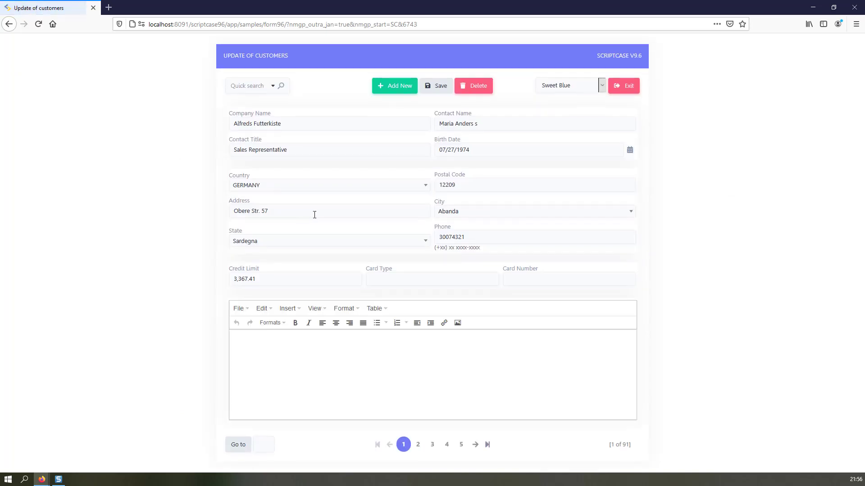
{"action": "left_click_drag", "start_coordinate": [479, 248], "coordinate": [435, 247]}
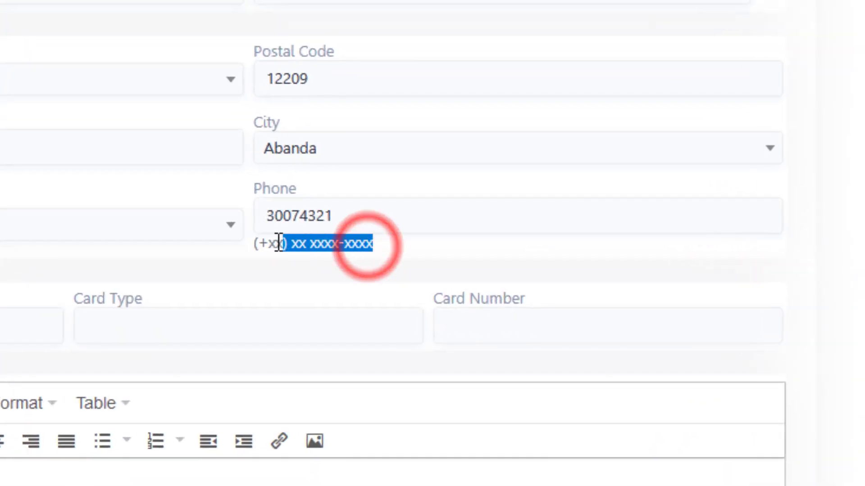
{"action": "left_click_drag", "start_coordinate": [255, 242], "coordinate": [255, 242]}
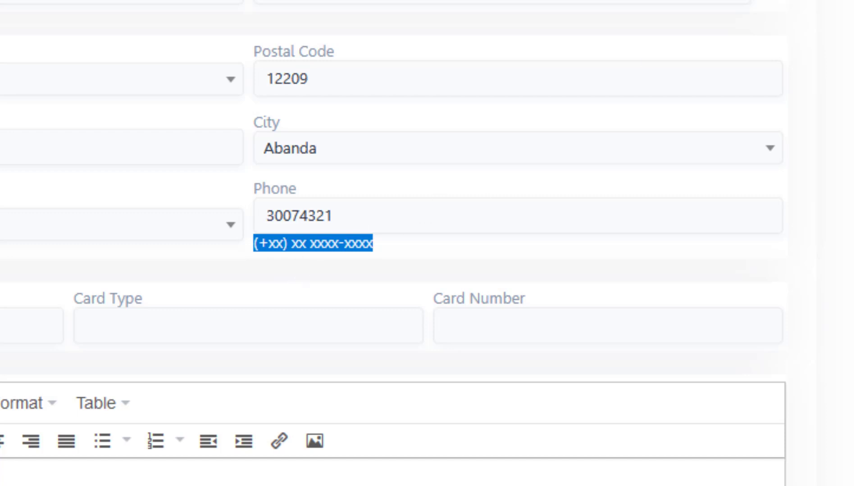
Step: Preview the running form in the BlueBerry, Guaba, Lemon and Sc9_Rhino themes
{"action": "left_click", "coordinate": [603, 3]}
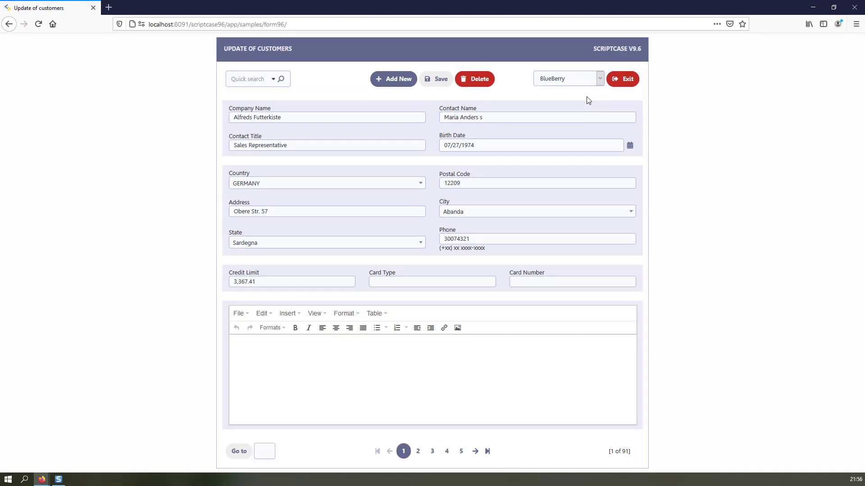
{"action": "key", "text": "Down"}
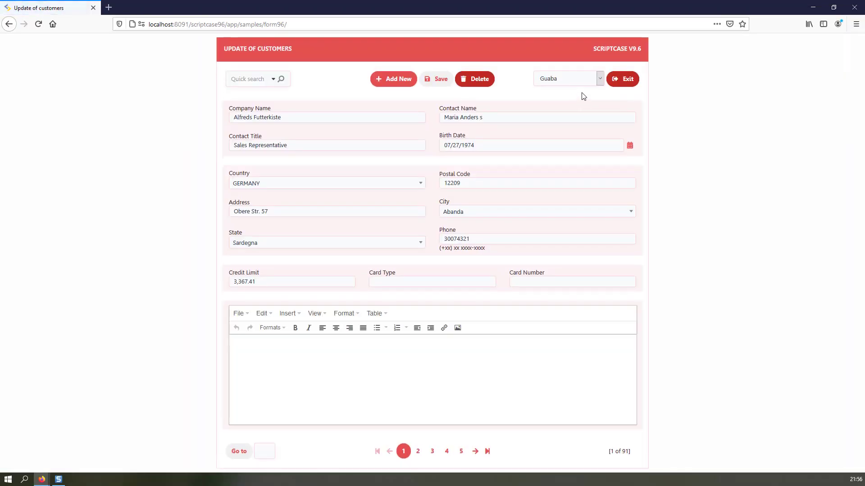
{"action": "left_click", "coordinate": [578, 80]}
{"action": "left_click", "coordinate": [573, 113]}
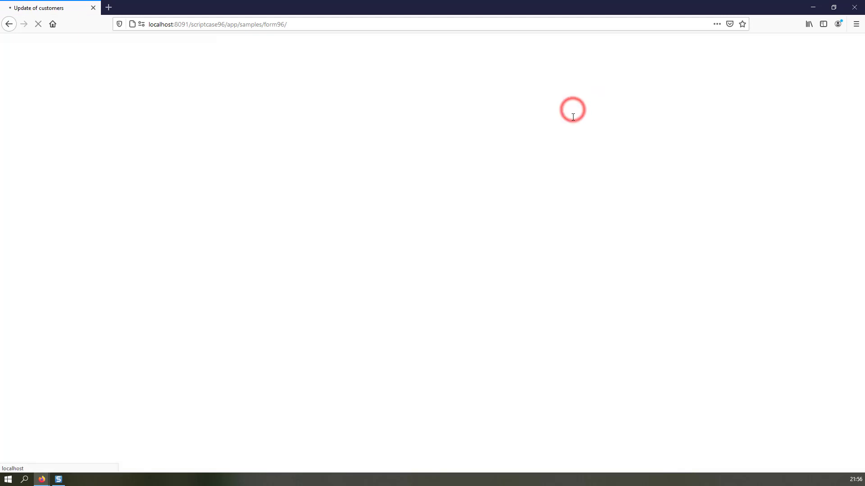
{"action": "left_click", "coordinate": [580, 80]}
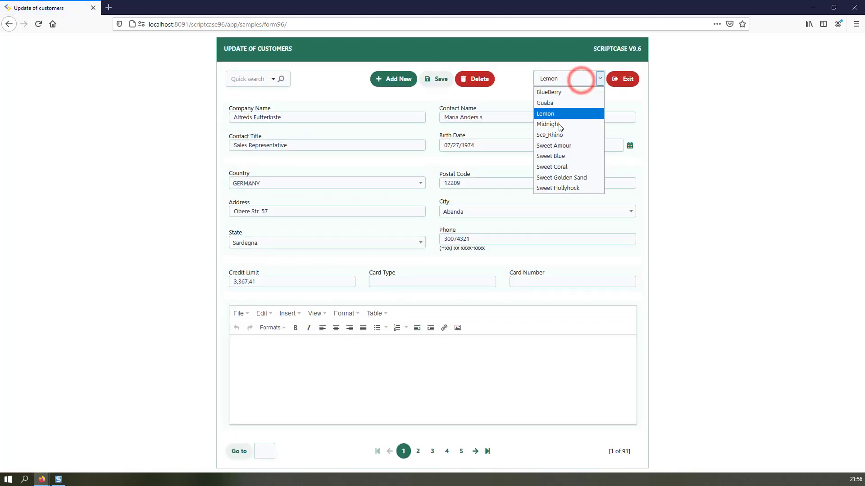
{"action": "left_click", "coordinate": [559, 135]}
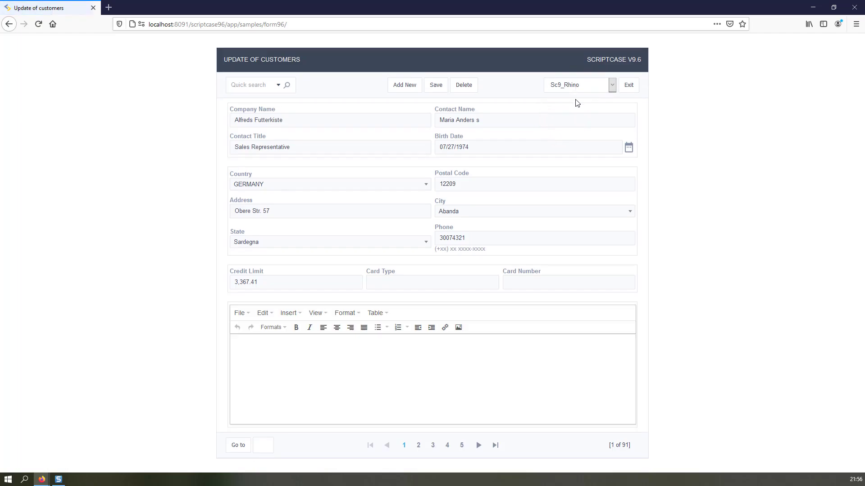
Step: Preview the running form in the Sweet Amour theme and switch it back to Sweet Blue
{"action": "left_click", "coordinate": [576, 85]}
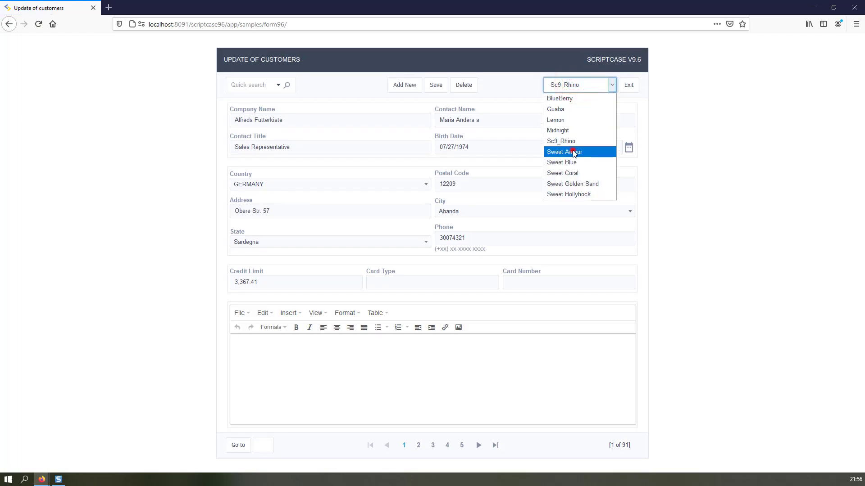
{"action": "left_click", "coordinate": [572, 150]}
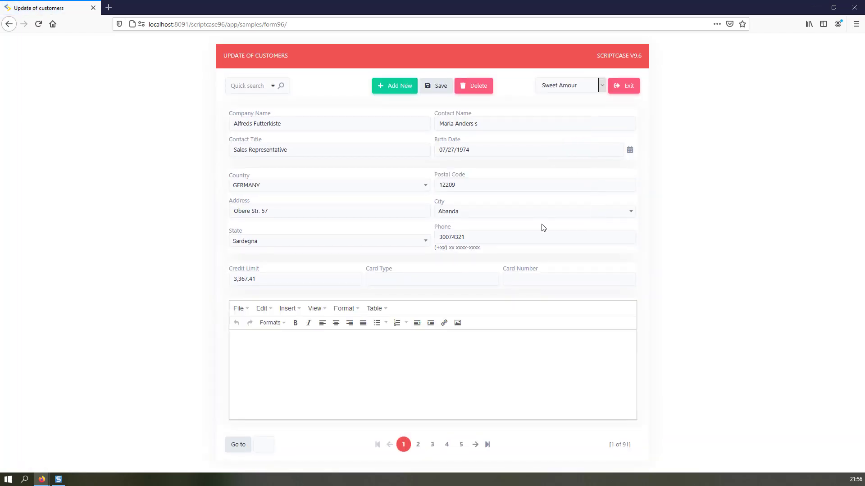
{"action": "left_click", "coordinate": [569, 86]}
{"action": "left_click", "coordinate": [568, 161]}
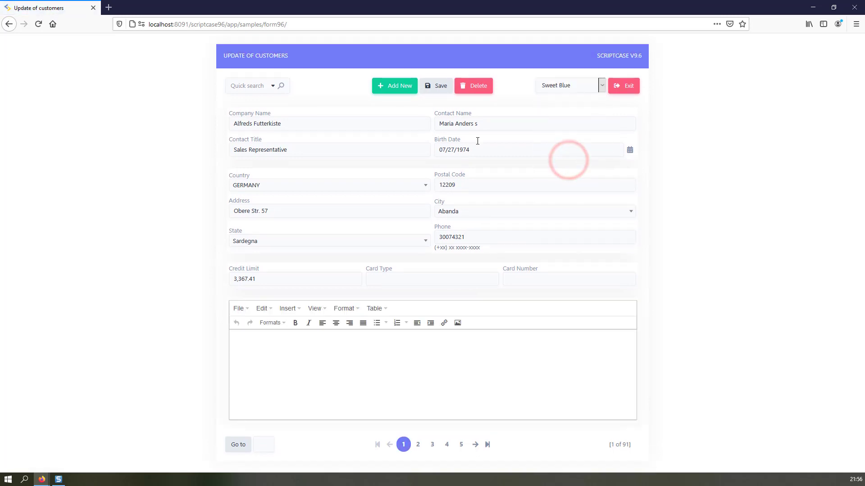